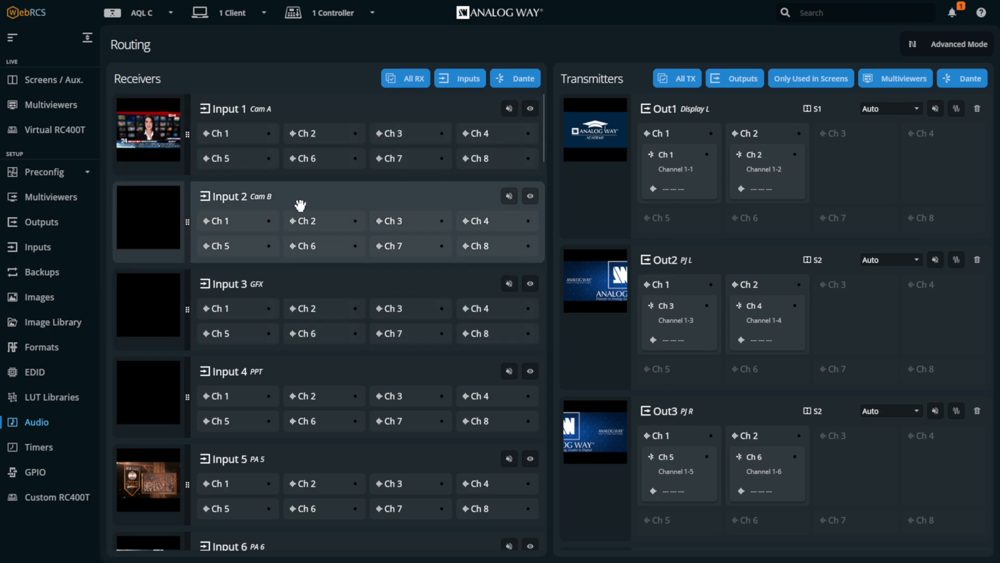
# Step: Bring Inputs 9 to 12 into view in the receivers and filter the transmitters to show only Dante channels
pyautogui.scroll(-3, 297, 202)
pyautogui.scroll(-8, 301, 205)
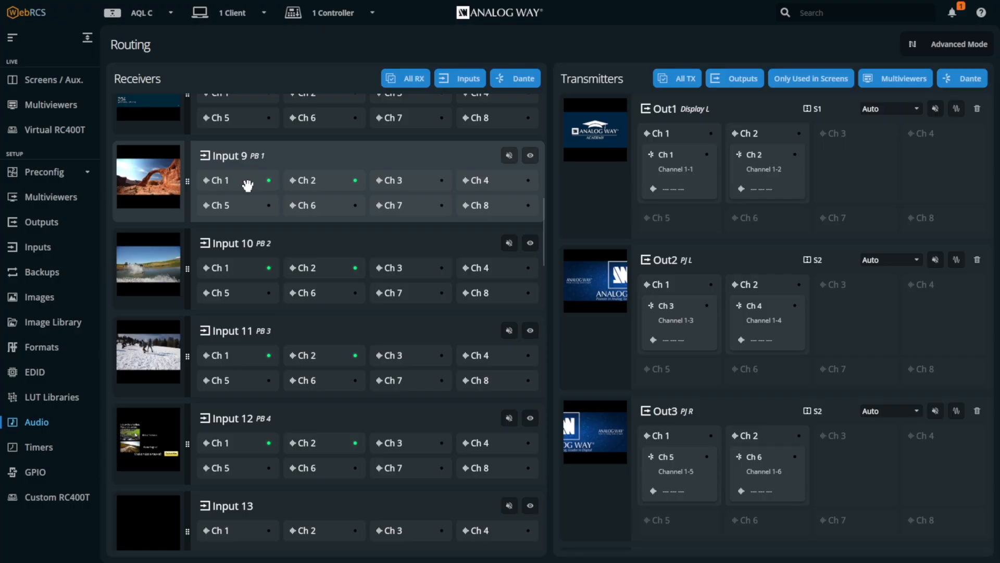
pyautogui.scroll(-1, 244, 238)
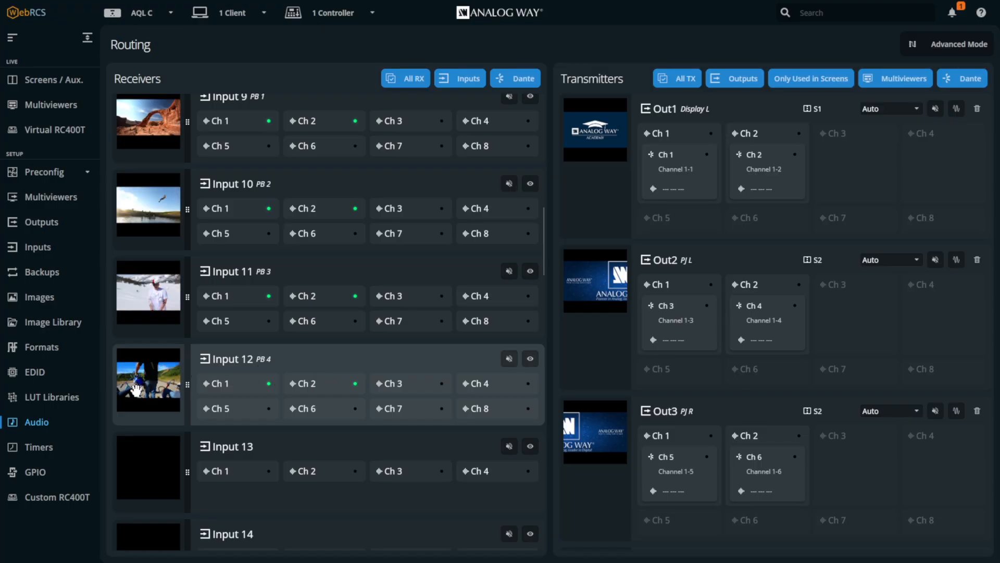
pyautogui.scroll(1, 159, 147)
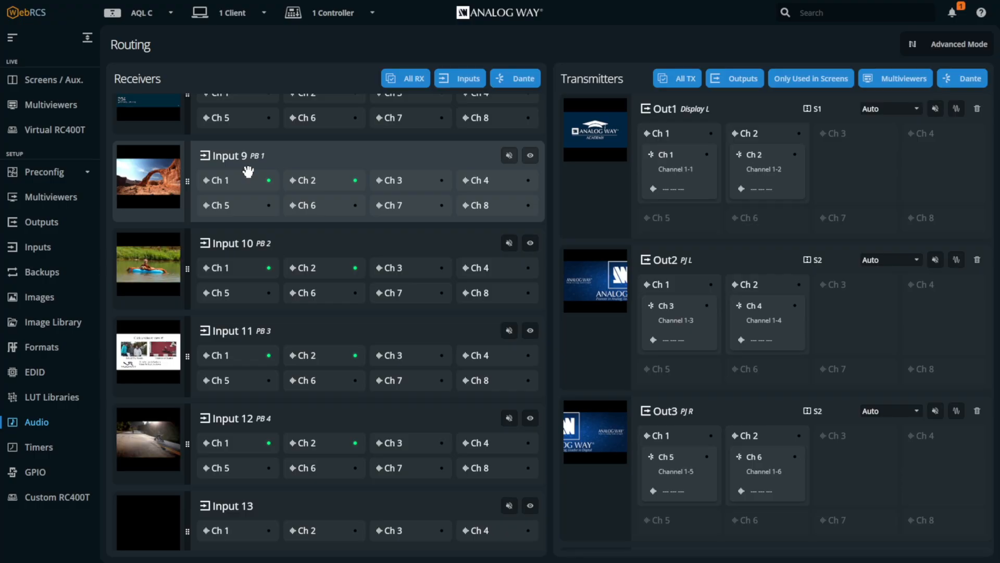
pyautogui.click(667, 80)
pyautogui.click(979, 79)
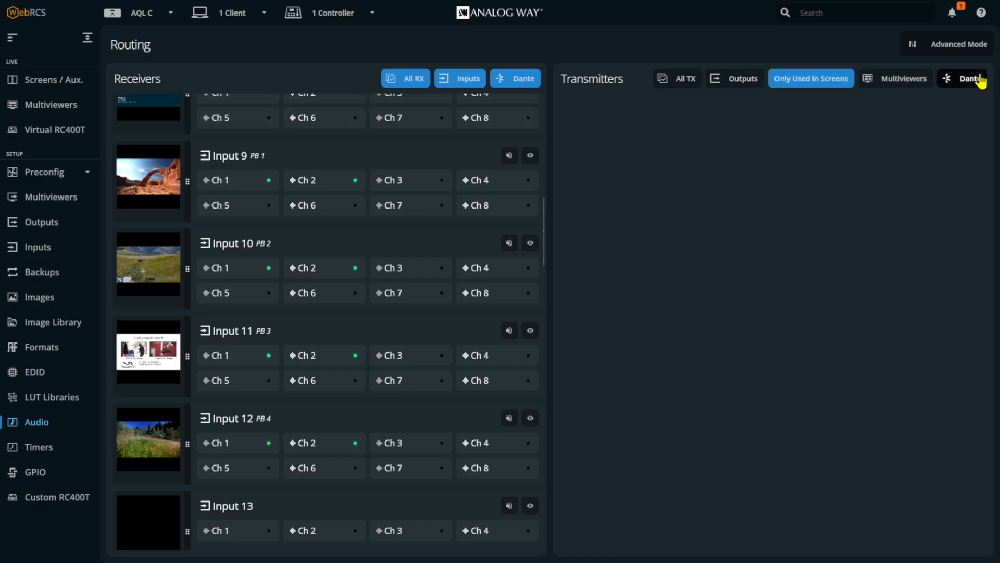
# Step: Route all eight channels of Input 9 (PB 1) to the Dante transmitter block Ch 25 to 32
pyautogui.scroll(-3, 815, 171)
pyautogui.scroll(-6, 815, 172)
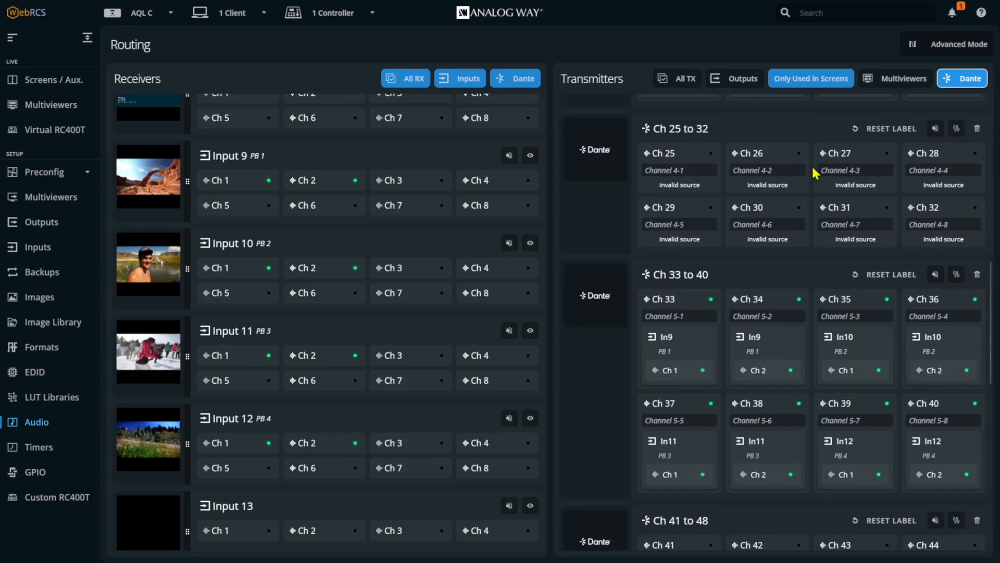
pyautogui.scroll(1, 815, 172)
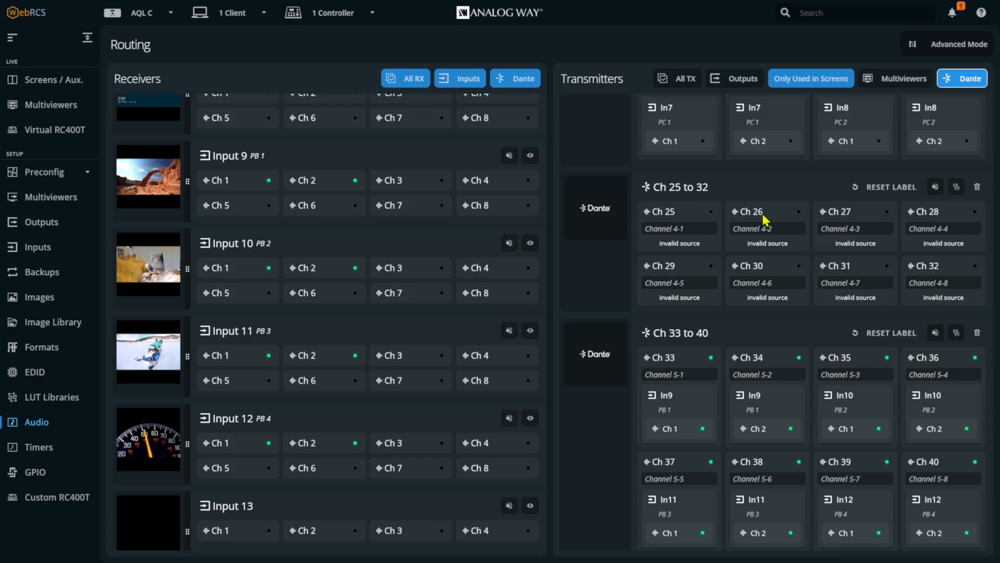
pyautogui.moveTo(170, 182); pyautogui.dragTo(650, 211)
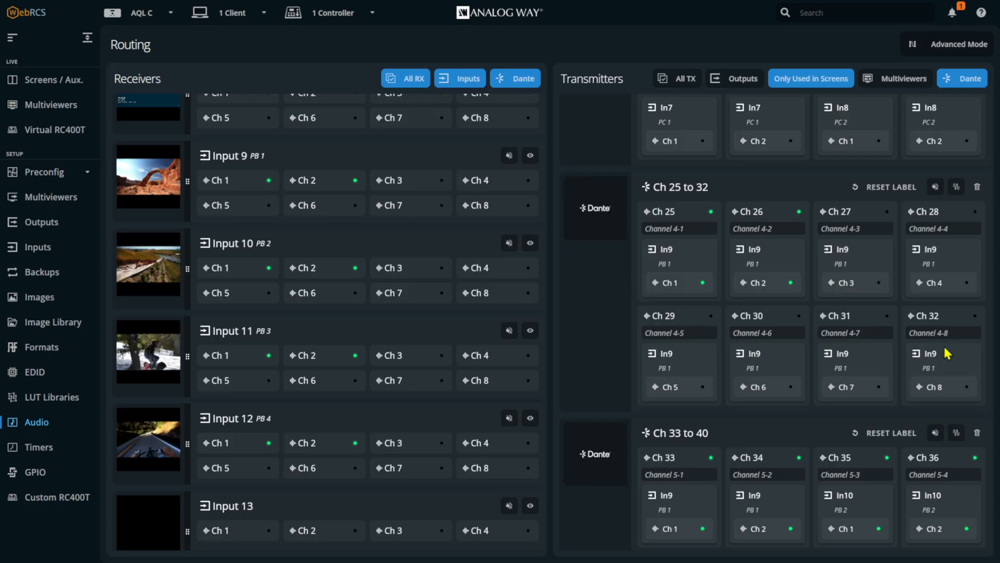
# Step: Enable Advanced Mode and route Input 10 channels 1 and 2 to Dante transmitter channels 27 and 28
pyautogui.click(941, 48)
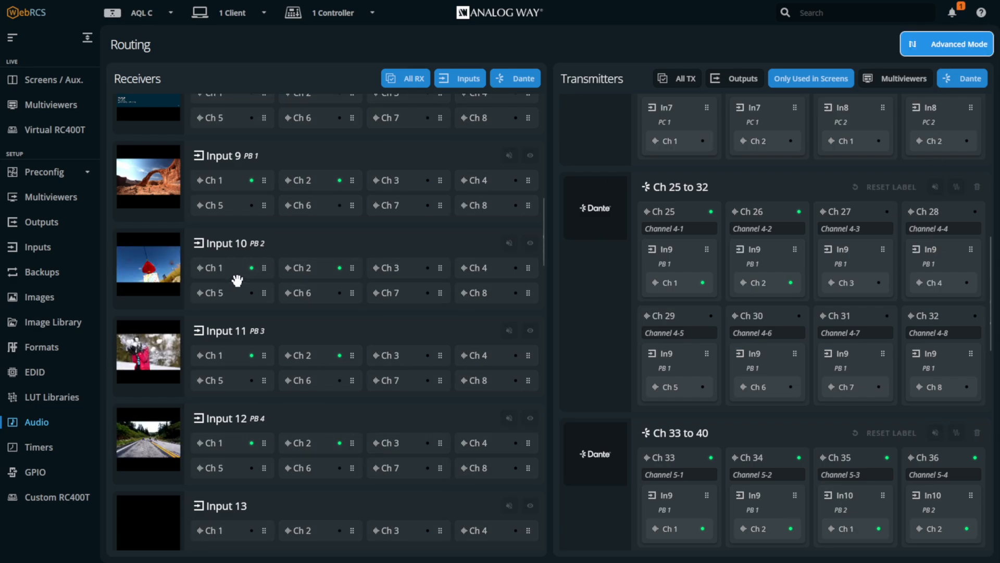
pyautogui.moveTo(235, 265); pyautogui.dragTo(849, 277)
pyautogui.moveTo(332, 273); pyautogui.dragTo(938, 271)
# Step: Route channels 1 and 2 of Input 11 to Dante transmitters 29 and 30, and those of Input 12 to 31 and 32
pyautogui.moveTo(669, 358); pyautogui.dragTo(671, 358)
pyautogui.moveTo(333, 356); pyautogui.dragTo(758, 356)
pyautogui.moveTo(261, 441); pyautogui.dragTo(852, 360)
pyautogui.moveTo(544, 415); pyautogui.dragTo(950, 356)
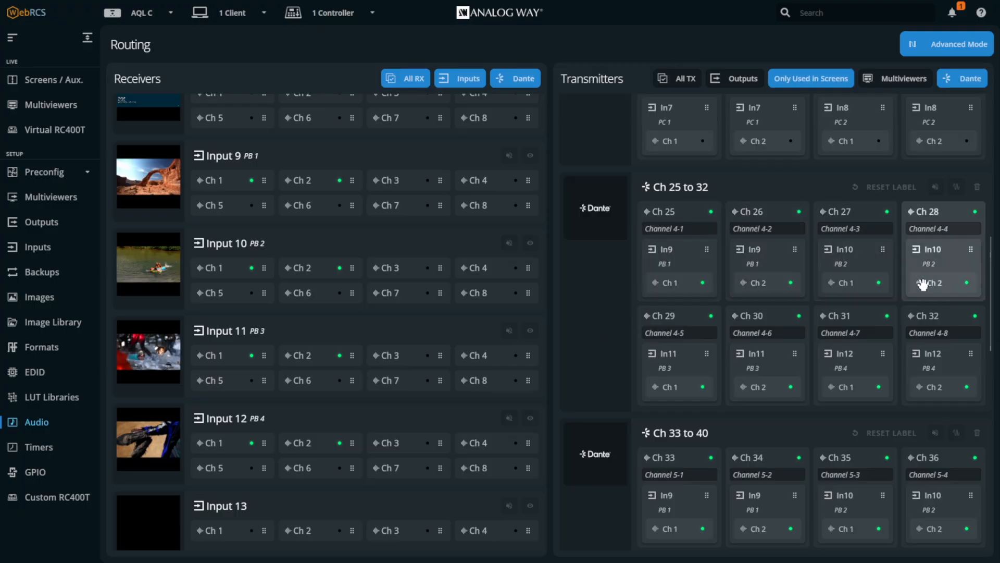
# Step: Label Dante transmitter channels 25 and 26 as PB 1 L and PB 1 R
pyautogui.click(862, 229)
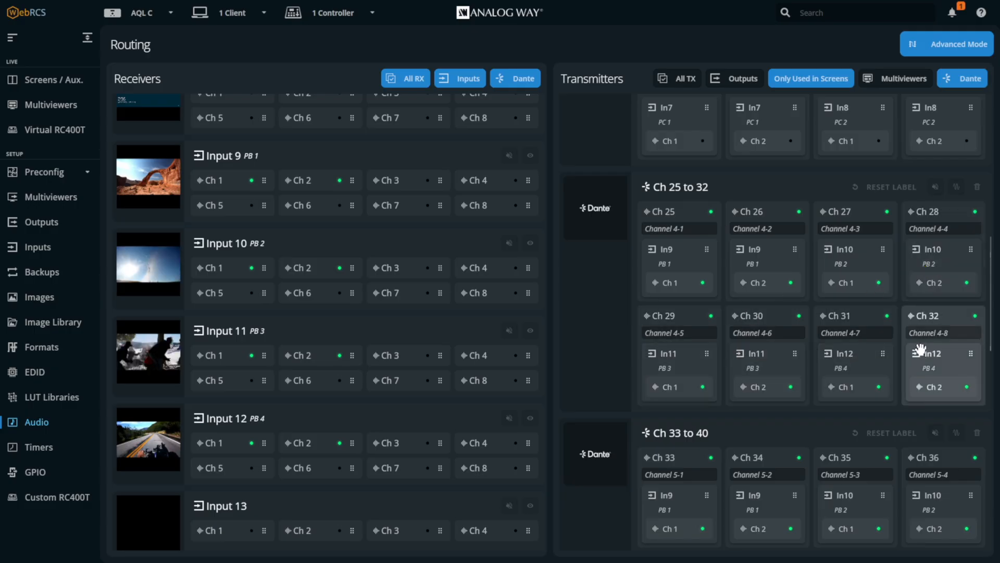
pyautogui.tripleClick(693, 230)
pyautogui.write('PB')
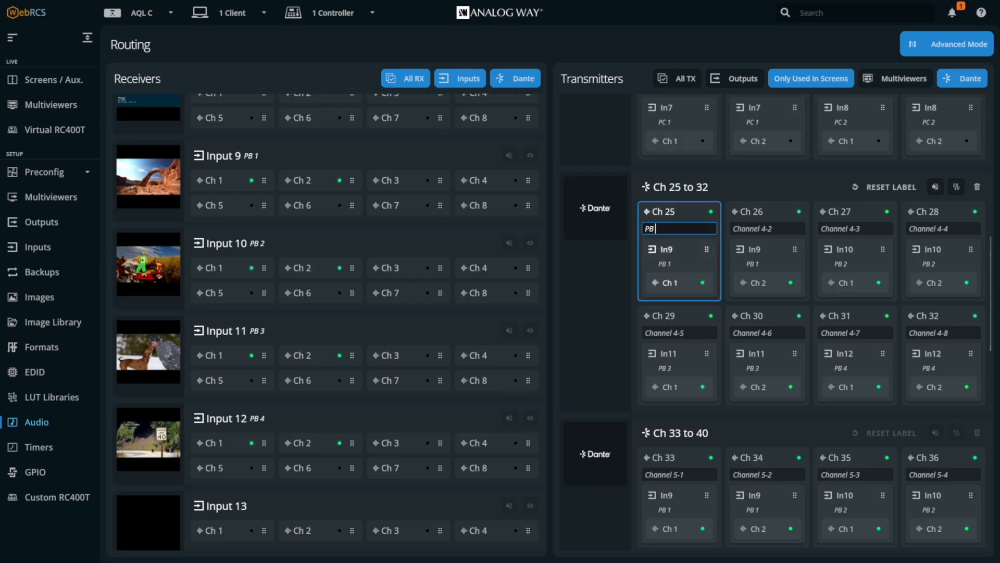
pyautogui.write(' 1 L')
pyautogui.press('Tab')
pyautogui.write('PB 2')
pyautogui.press('BackSpace')
pyautogui.write('1 R')
pyautogui.press('Tab')
# Step: Label Dante transmitter channels 27 and 28 as PB 2 L and PB 2 R
pyautogui.write('PB 2 L')
pyautogui.press('Tab')
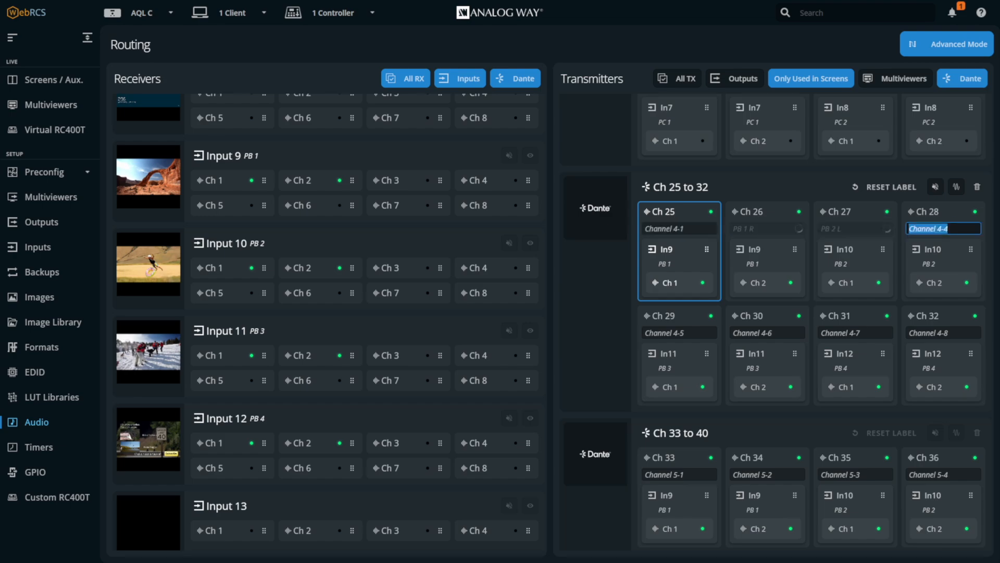
pyautogui.write('PB 2 R')
pyautogui.press('Tab')
# Step: Label Dante transmitter channels 29 to 32 as PB 3 L, PB 3 R, PB 4 L and PB 4 R
pyautogui.write('PB 3 L')
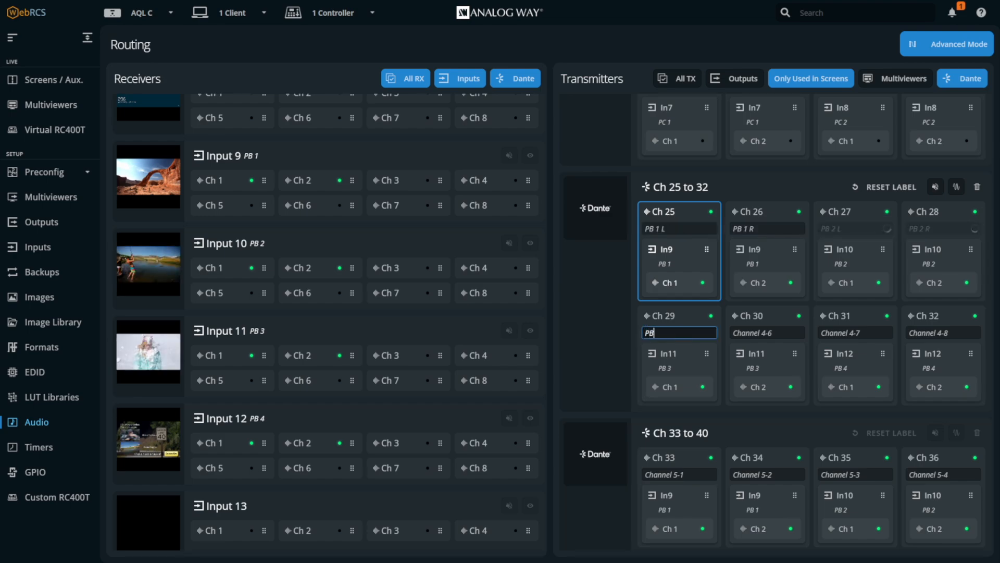
pyautogui.press('Tab')
pyautogui.write('PB 3 R')
pyautogui.press('Tab')
pyautogui.write('PB 4 L')
pyautogui.press('Tab')
pyautogui.write('PB 4 R')
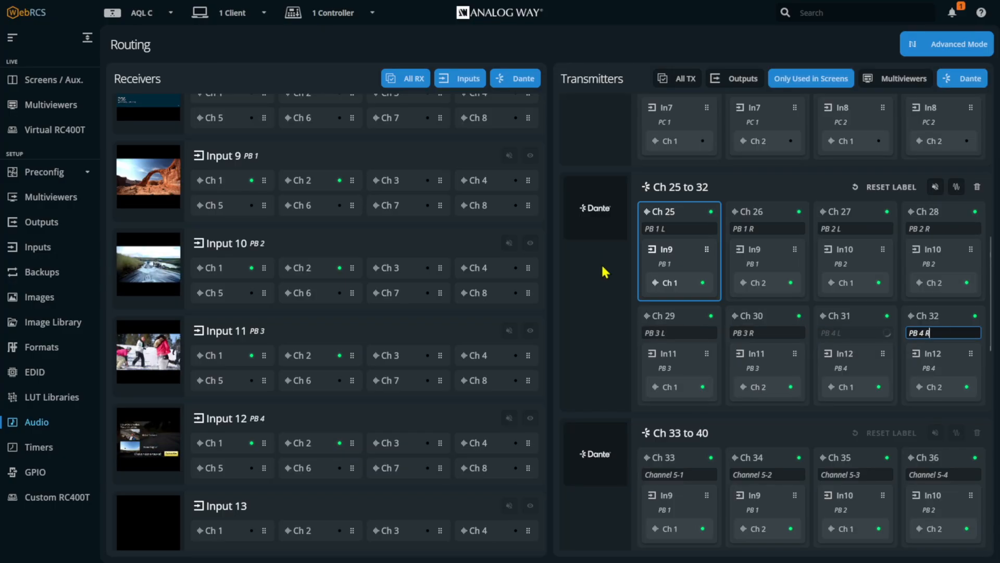
pyautogui.click(605, 261)
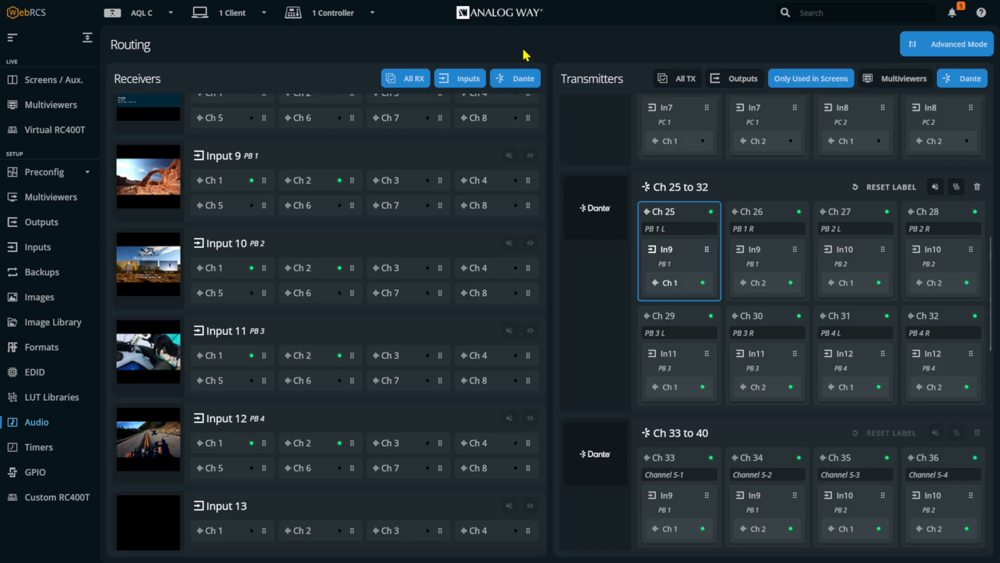
# Step: Filter the receivers to Dante only and the transmitters to outputs and multiviewers, hiding the Dante transmitters
pyautogui.click(425, 77)
pyautogui.click(518, 81)
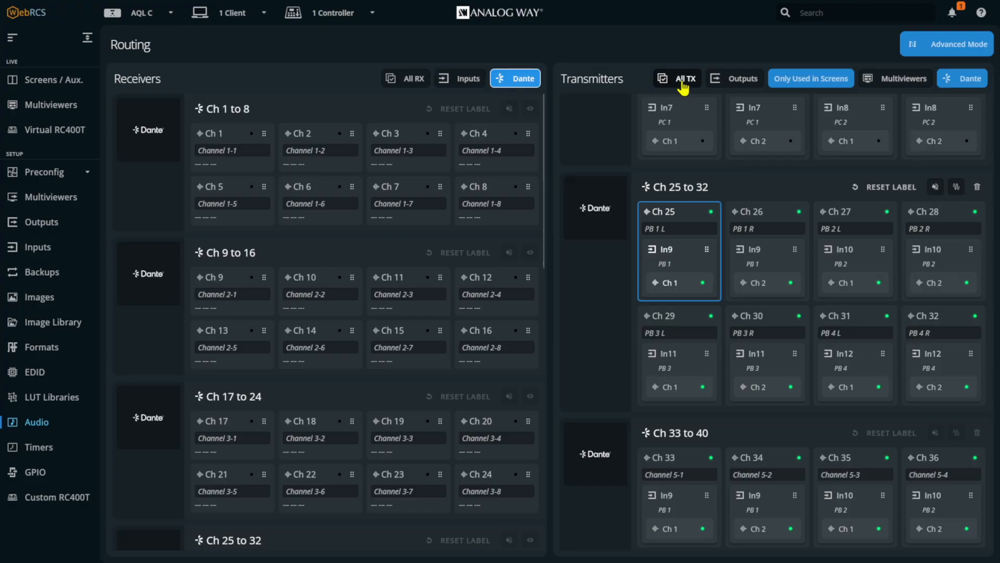
pyautogui.click(960, 78)
pyautogui.click(907, 78)
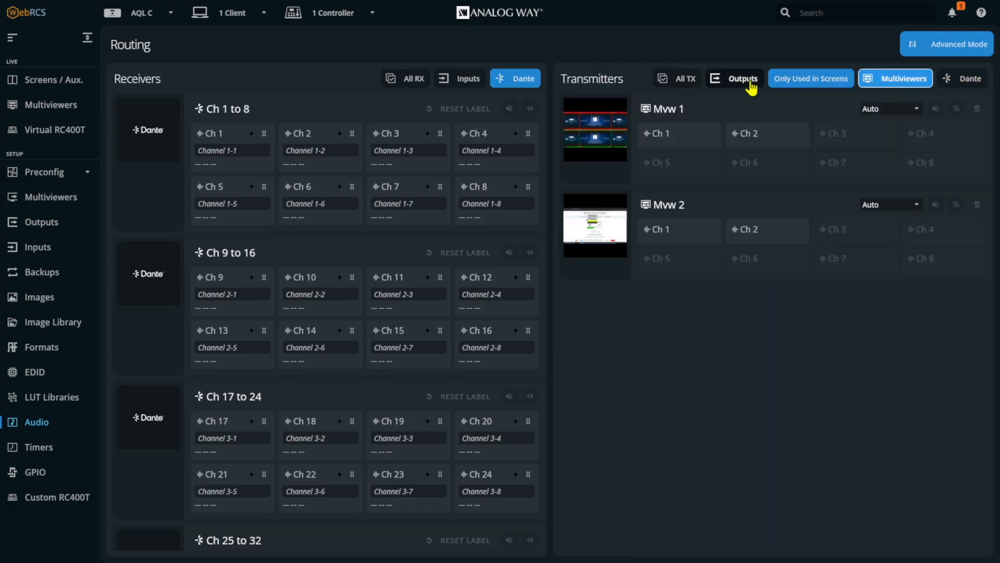
pyautogui.click(742, 80)
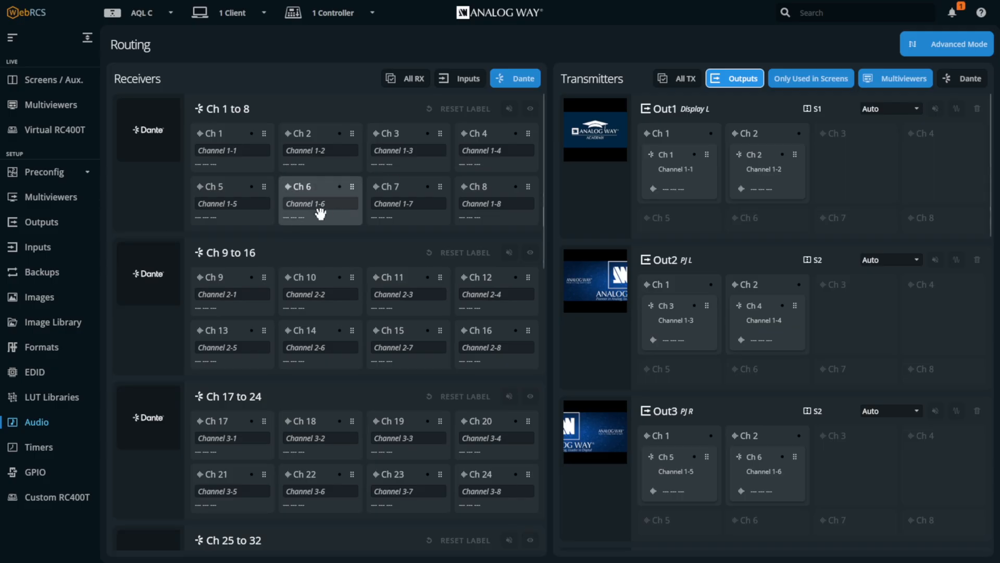
# Step: Route Dante receiver channels 1 and 2 to channels 1 and 2 of Mvw 1
pyautogui.scroll(-6, 320, 211)
pyautogui.scroll(6, 321, 214)
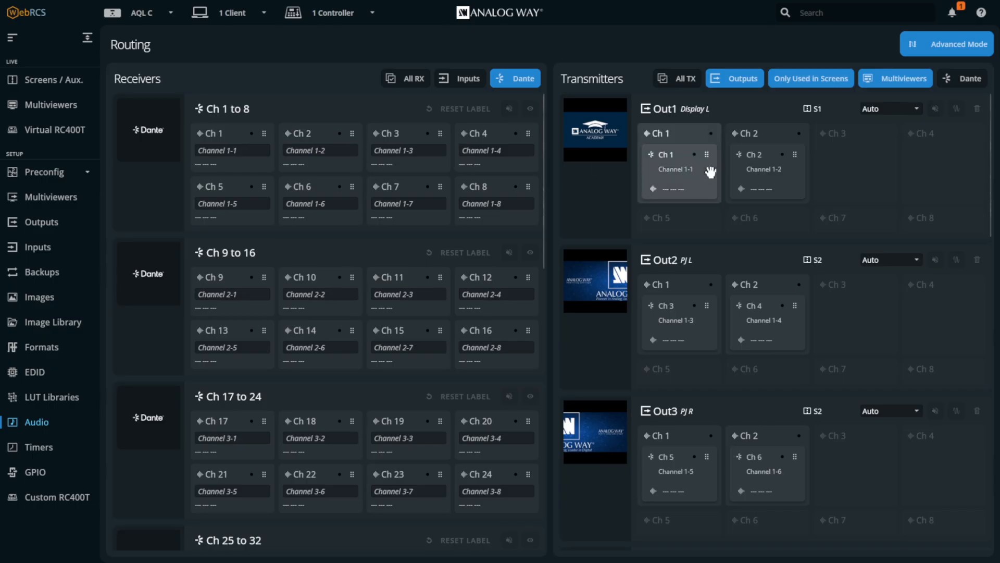
pyautogui.scroll(-10, 717, 173)
pyautogui.scroll(-8, 717, 173)
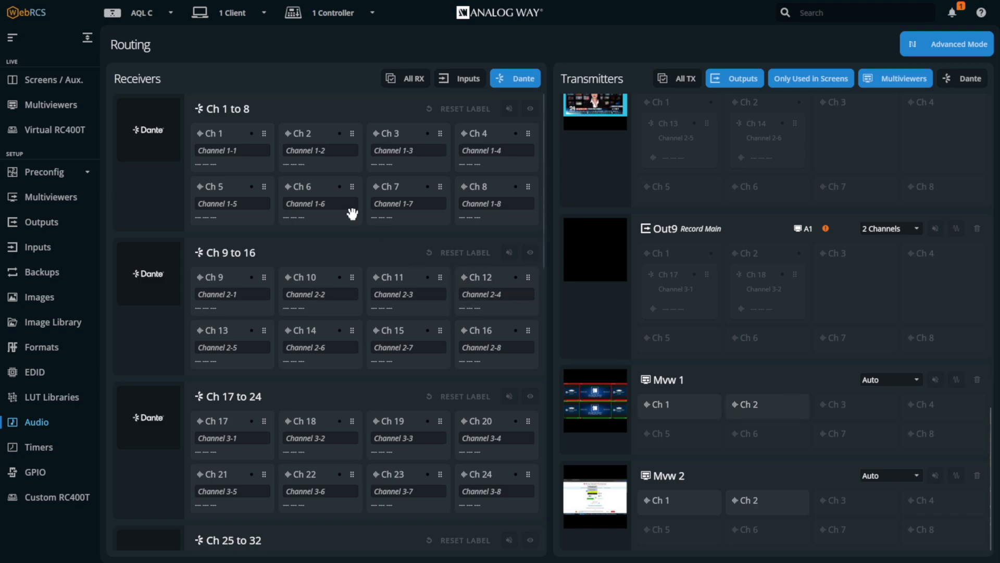
pyautogui.moveTo(245, 133); pyautogui.dragTo(670, 414)
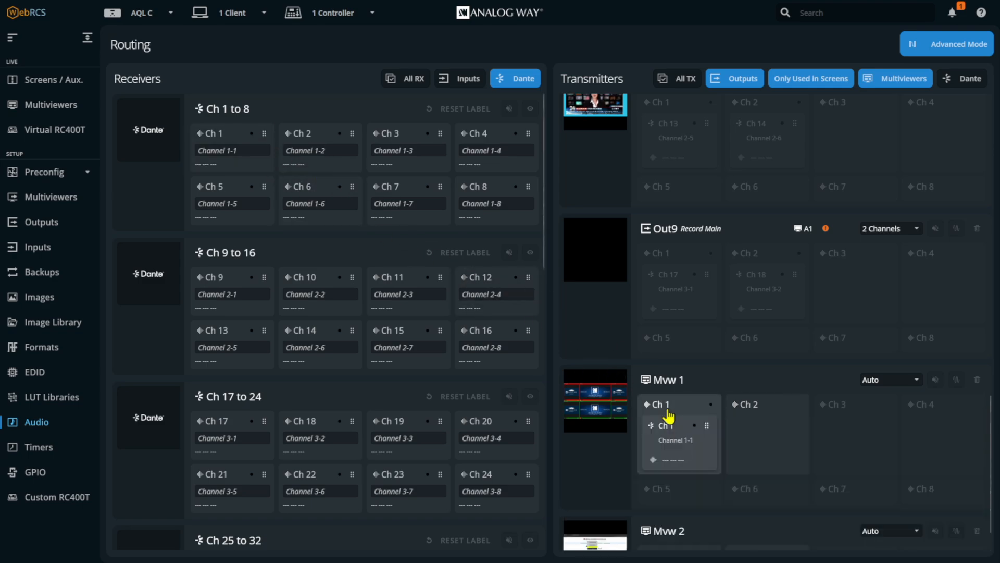
pyautogui.moveTo(313, 137); pyautogui.dragTo(761, 431)
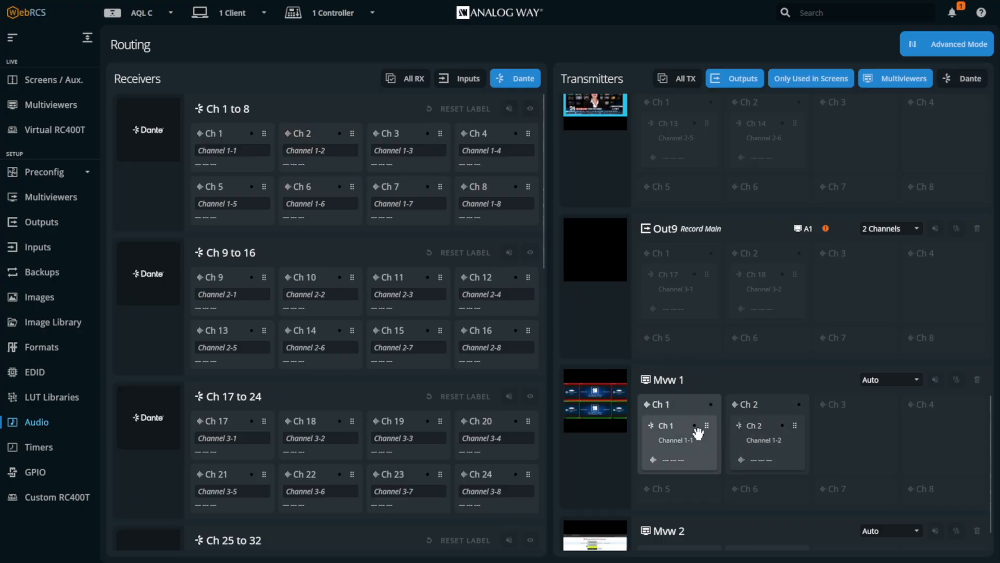